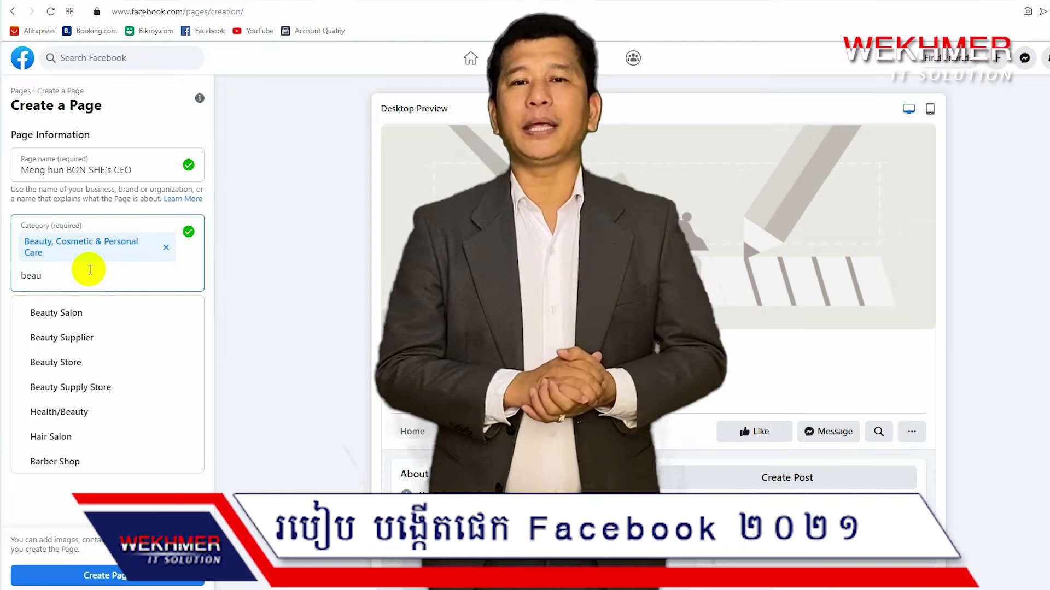
Add Beauty Store and Beauty Supplier as the second and third Page categories
click(82, 363)
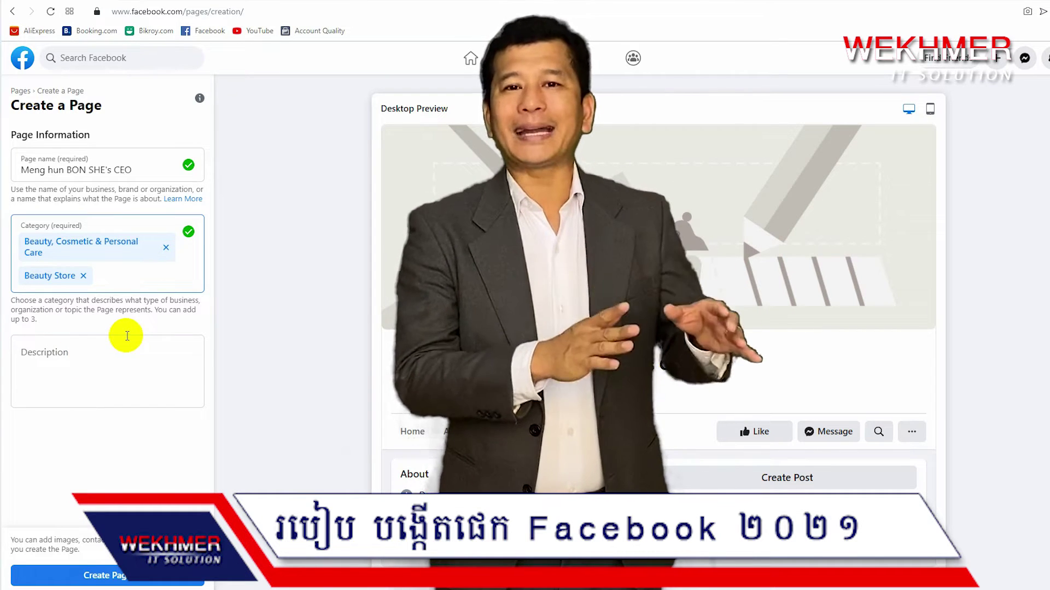
text(bea)
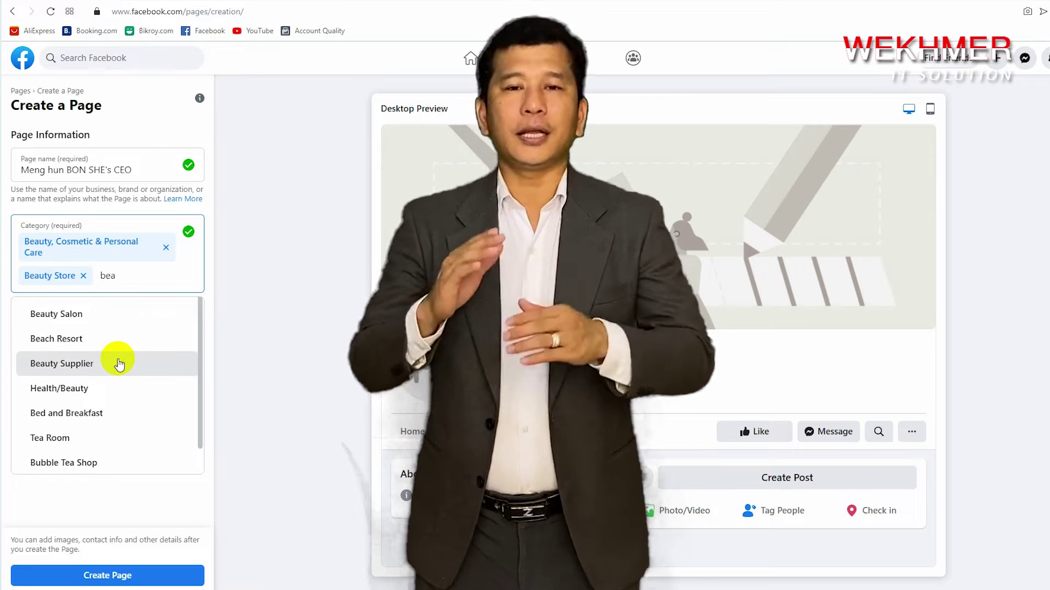
click(119, 363)
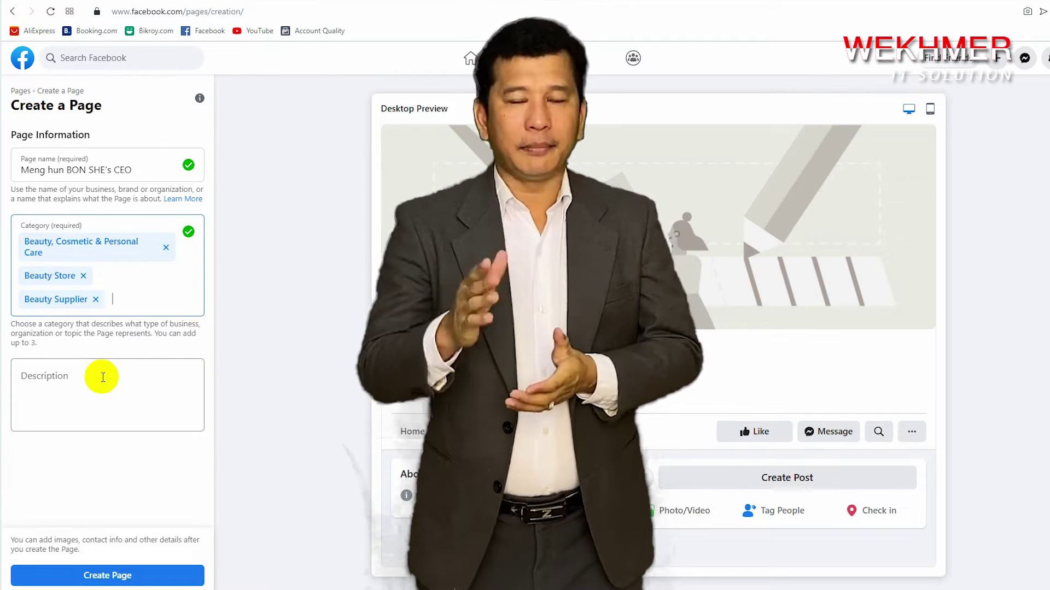
Write a Khmer welcome description ending with the pasted business name, create the Page, and return to the profile
click(103, 377)
text(ស)
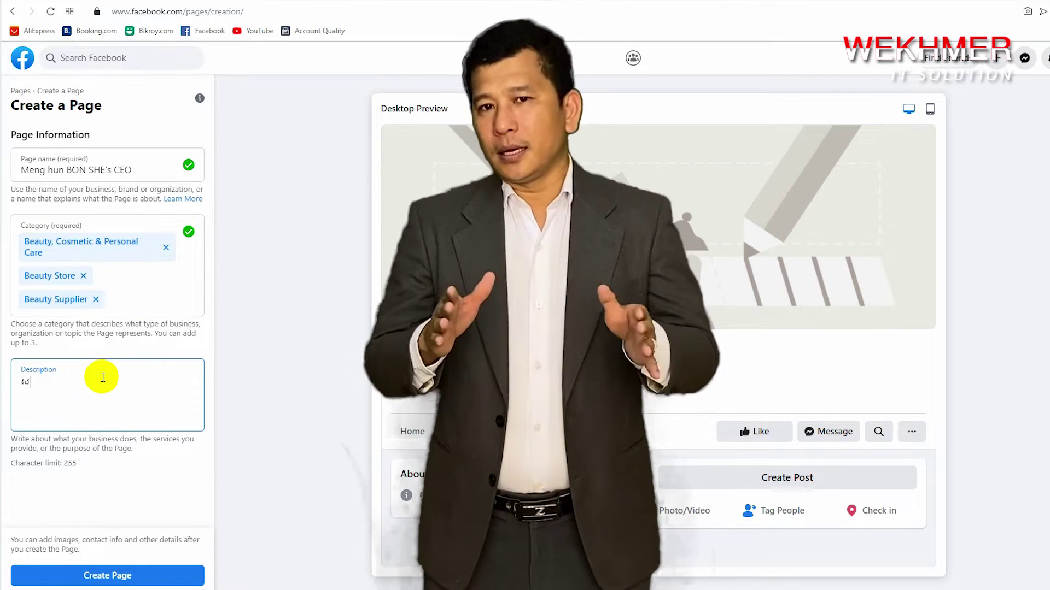
text(ូ)
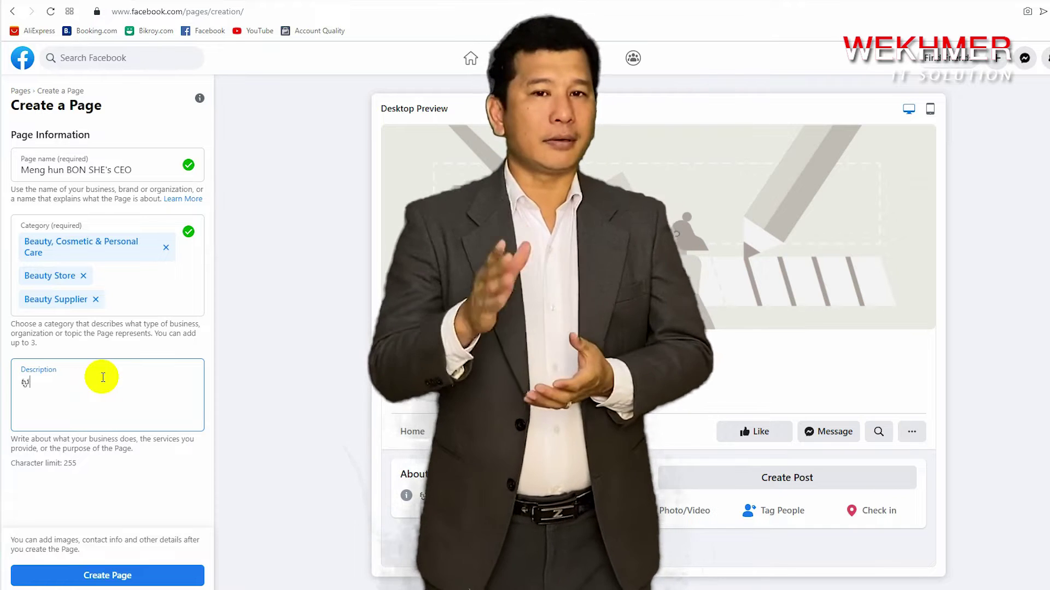
text(មស្វា)
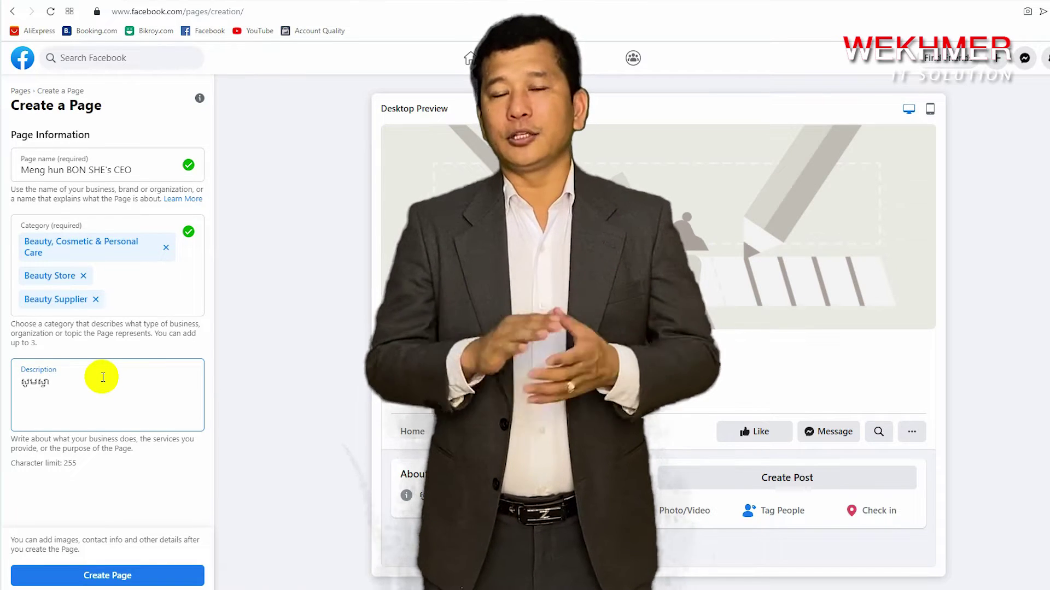
text(គមន៍មកកាន់ទំព័រ)
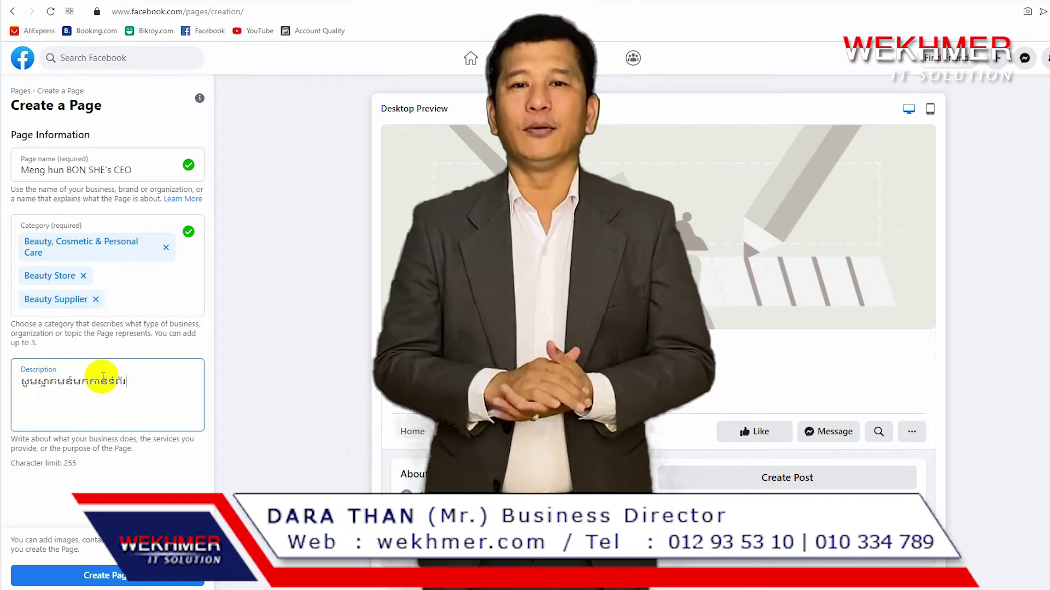
text(ផ្លូវការ)
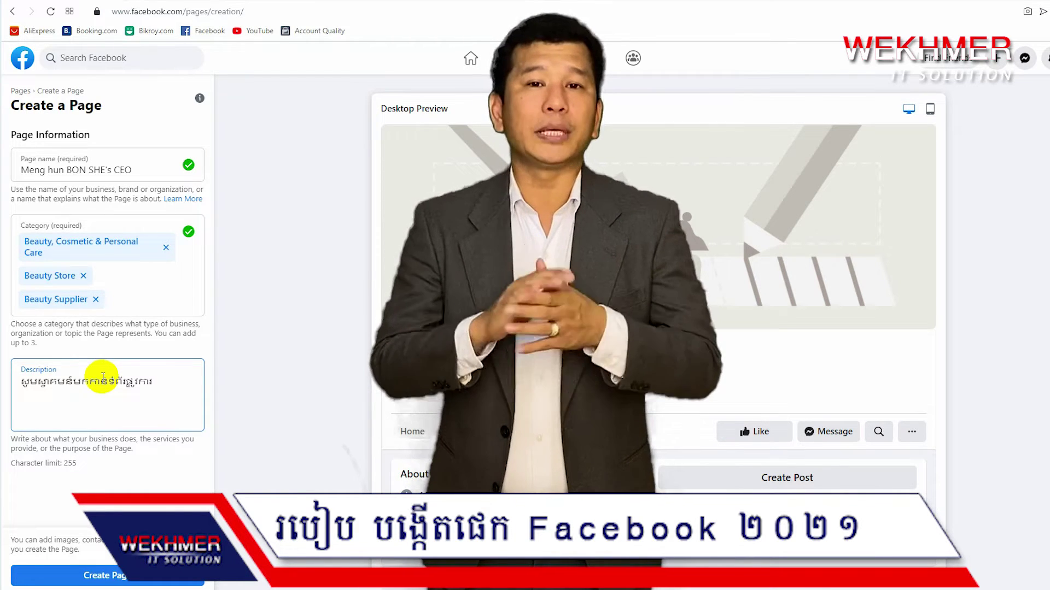
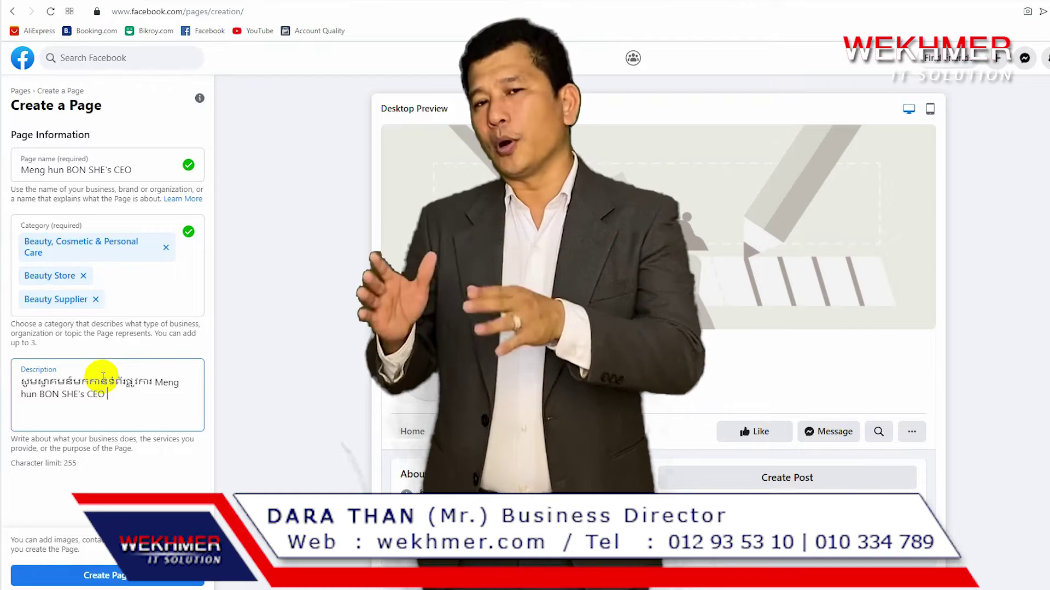
text(។)
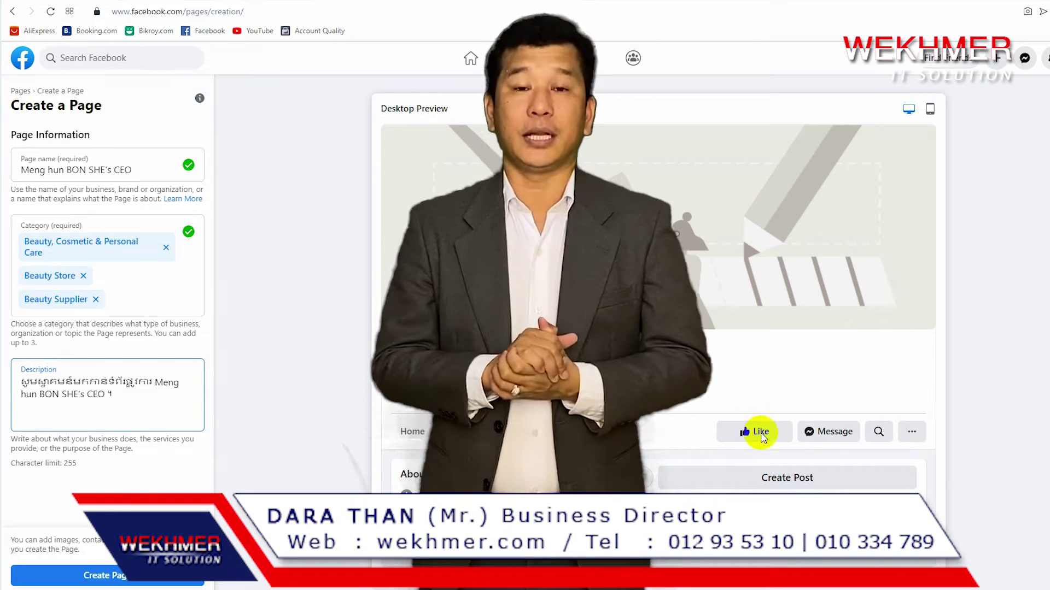
click(157, 583)
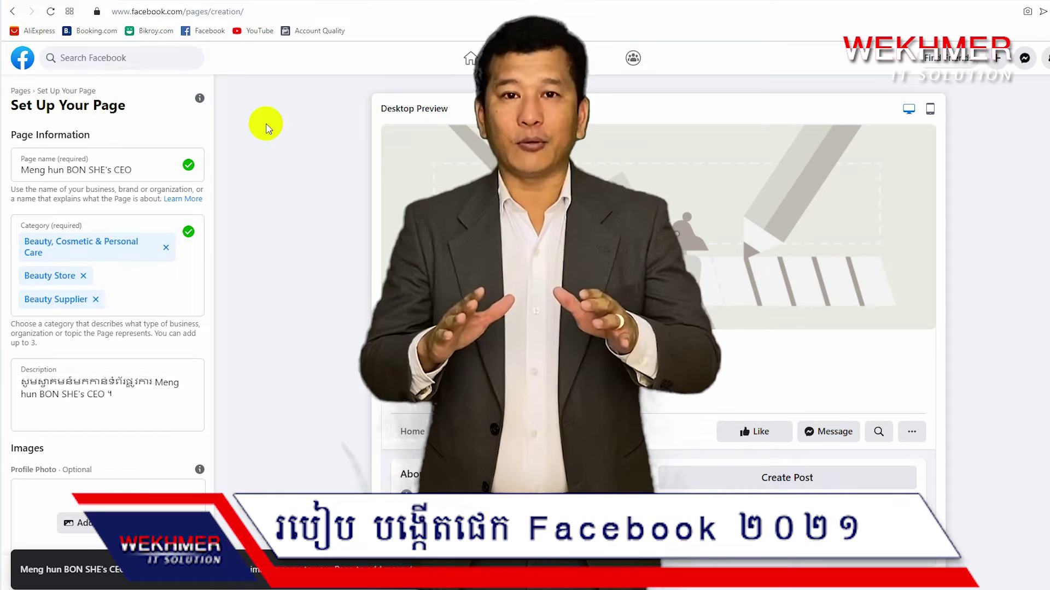
click(110, 576)
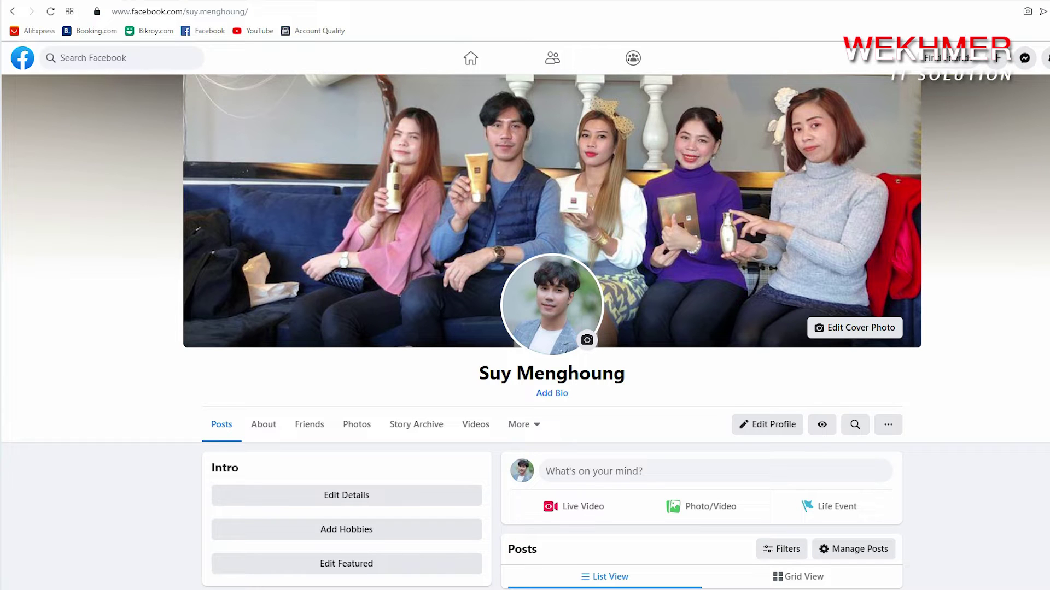
Start a new Page from the Create menu and select the Page name field
click(998, 58)
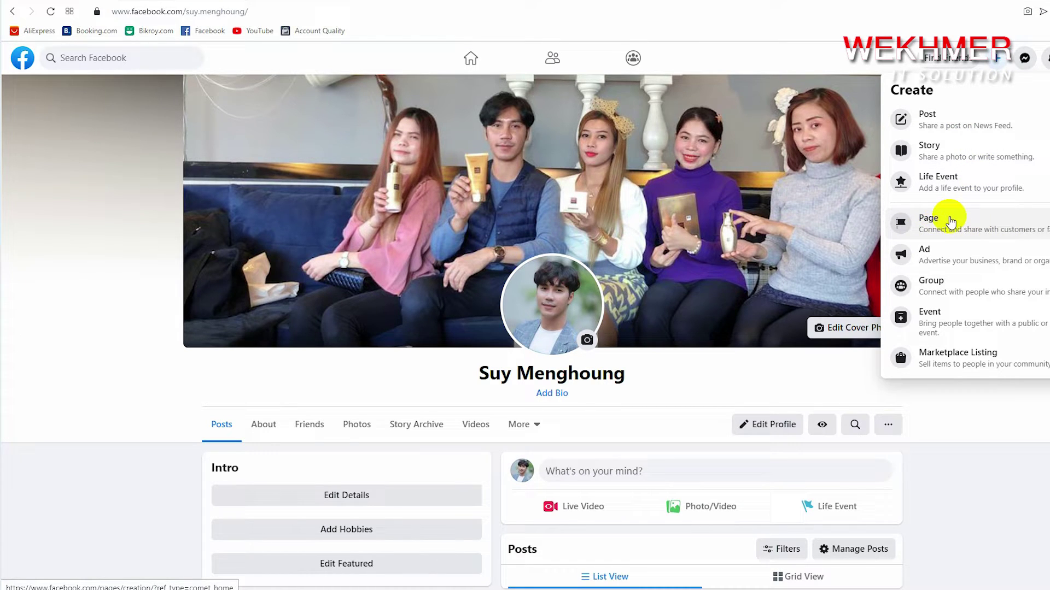
click(950, 221)
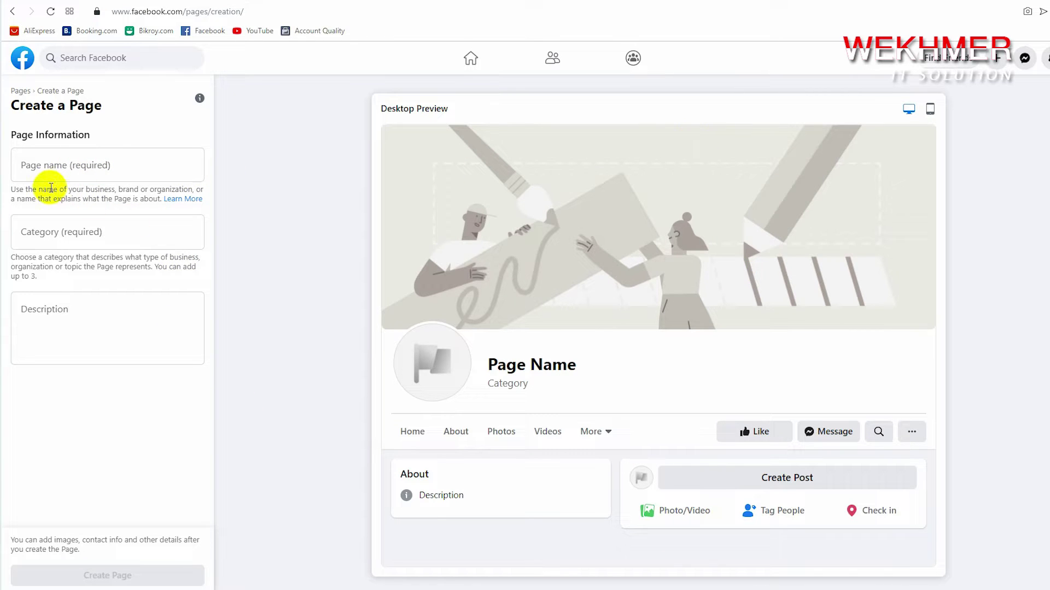
click(14, 167)
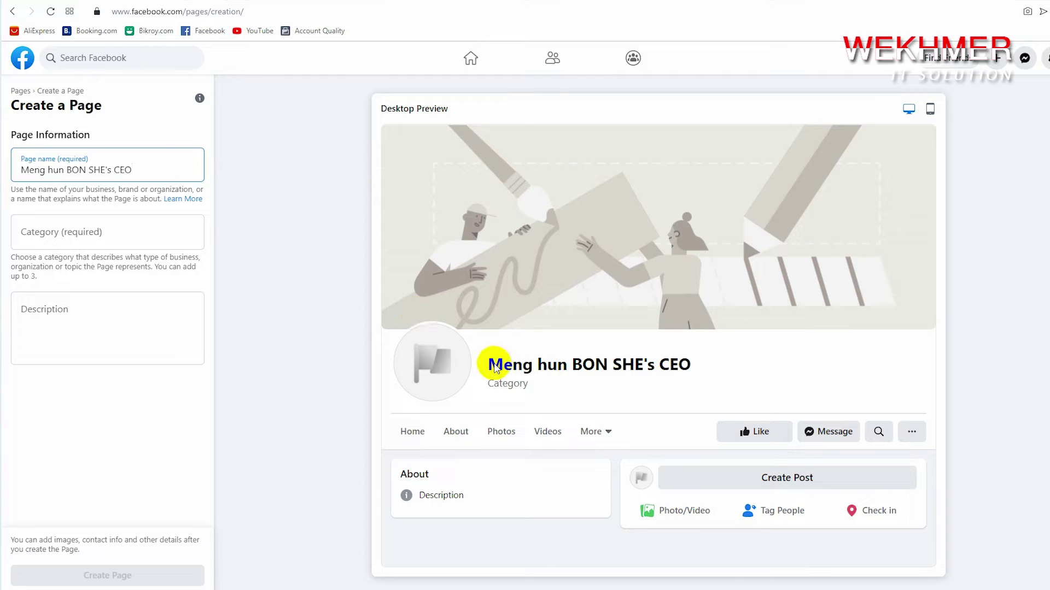
Paste the business name as the Page name and set the category Beauty, Cosmetic & Personal Care
click(51, 232)
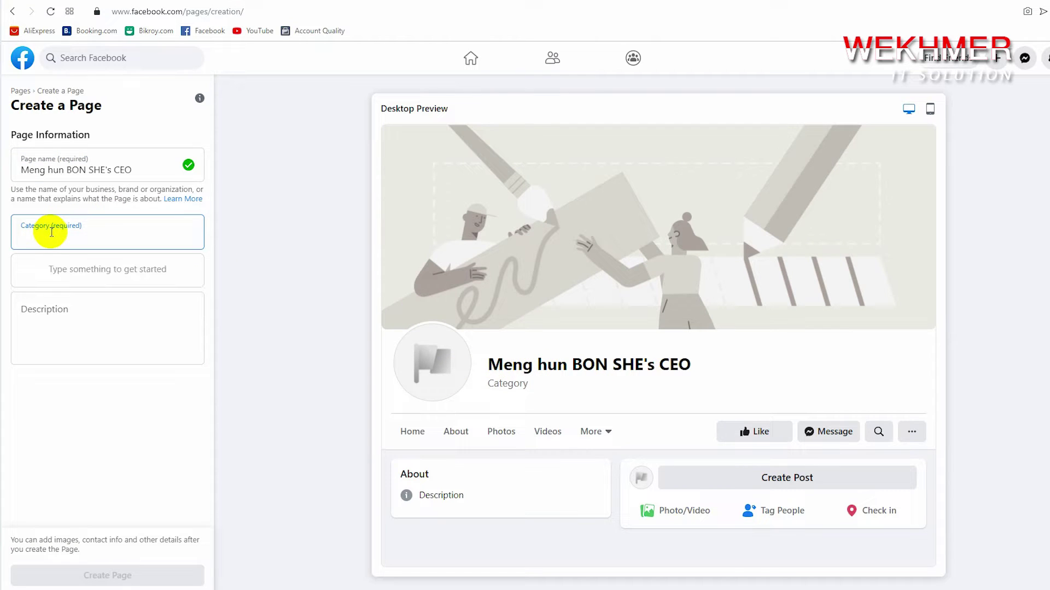
text(beau)
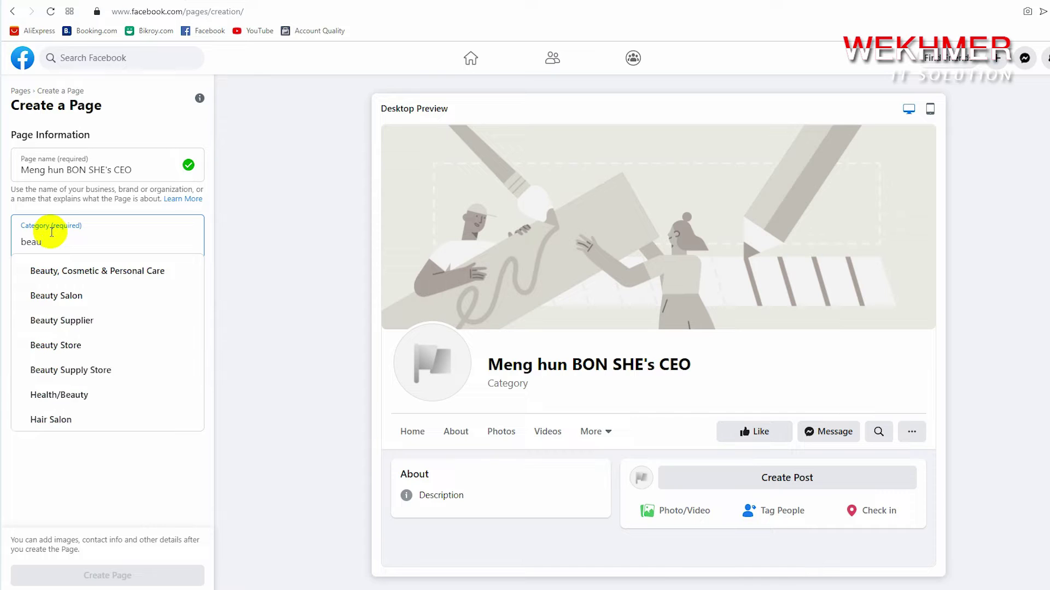
click(86, 270)
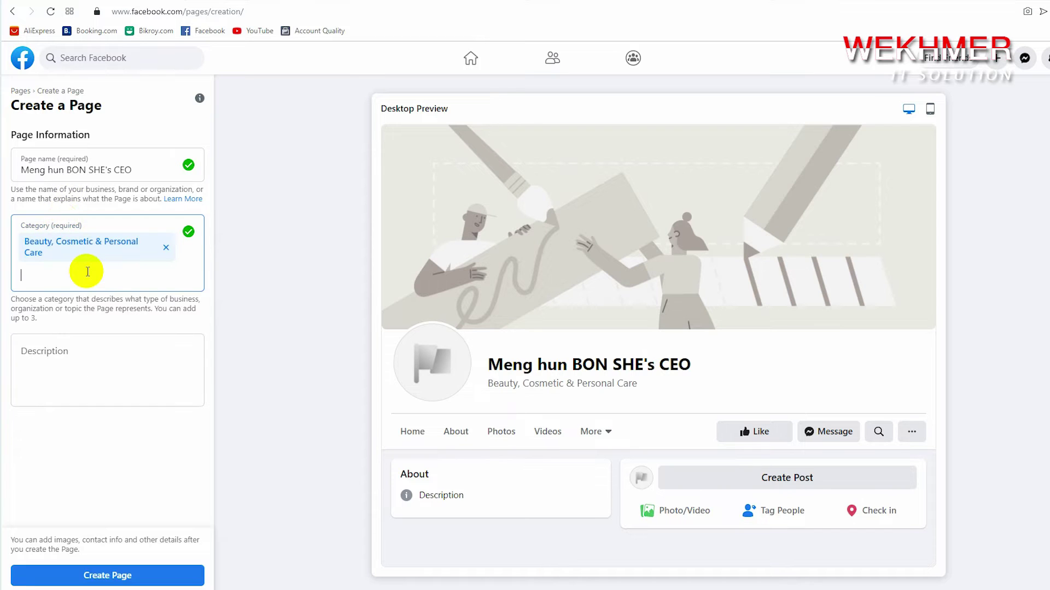
Add Beauty Store and Beauty Supplier as further categories
text(b)
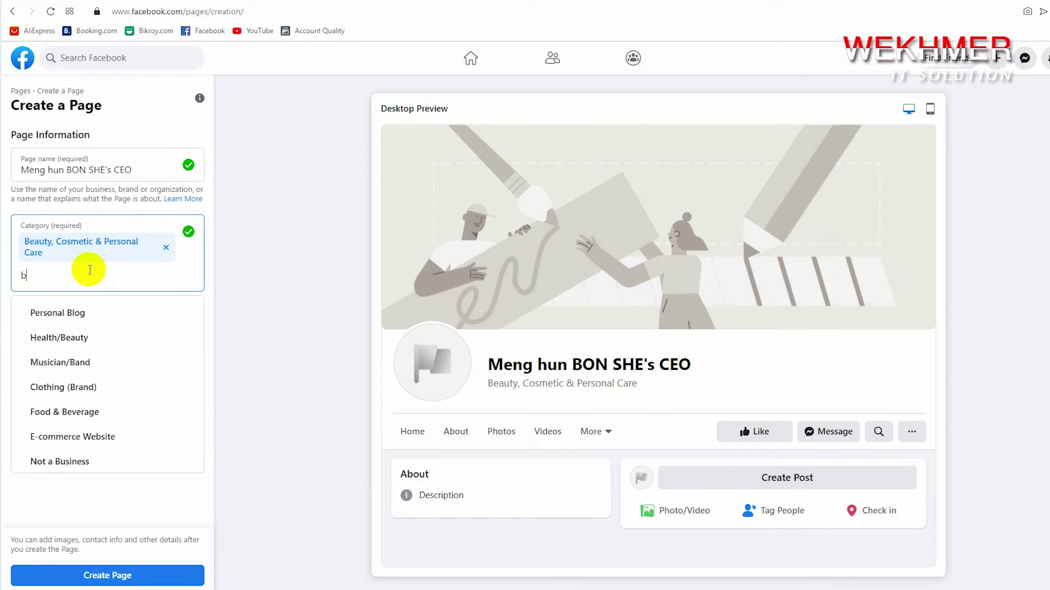
text(eau)
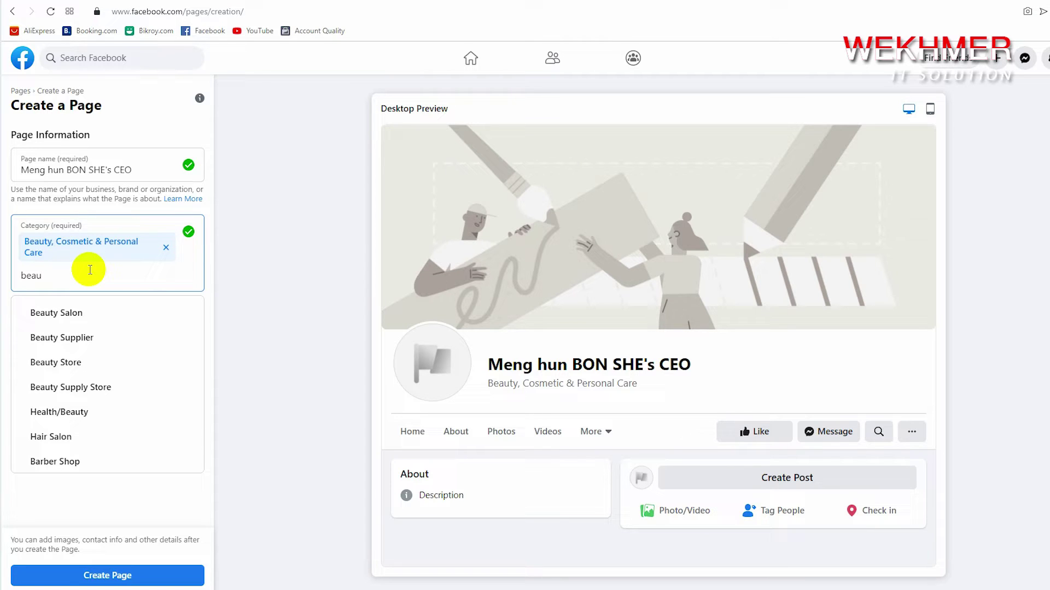
click(85, 361)
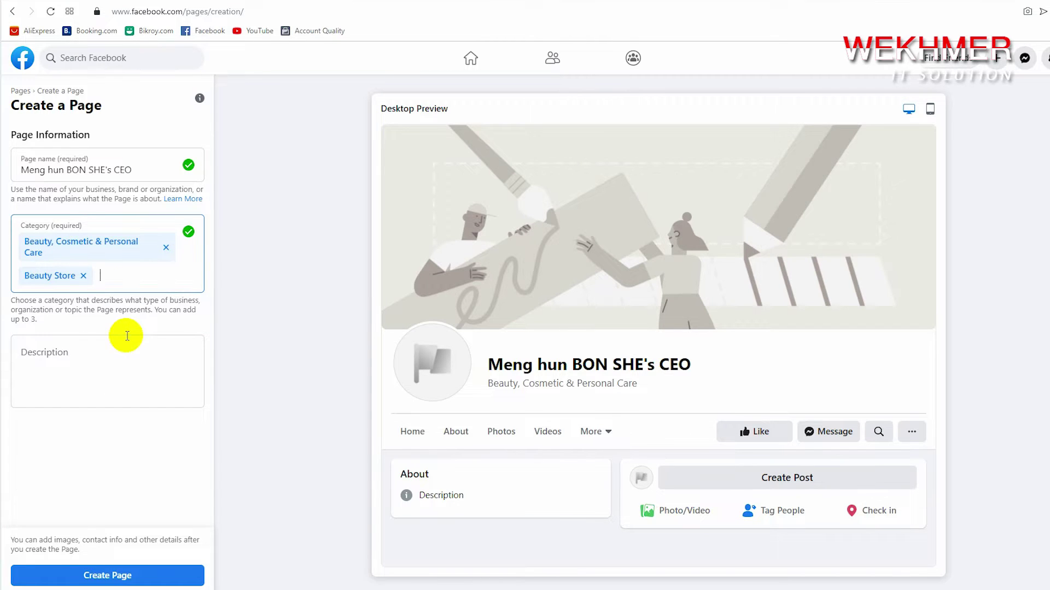
text(bea)
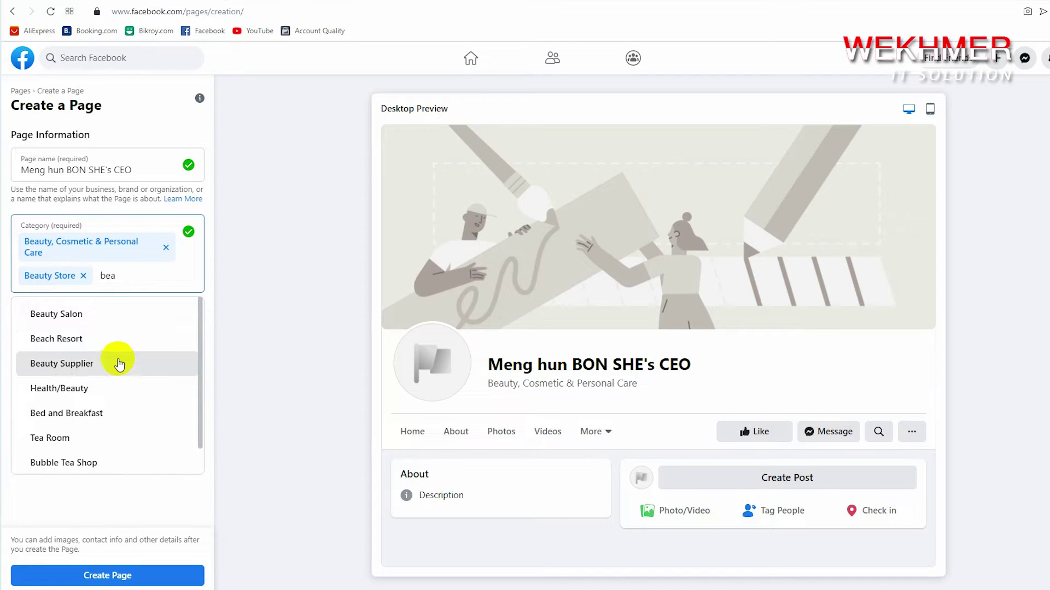
click(114, 364)
click(102, 378)
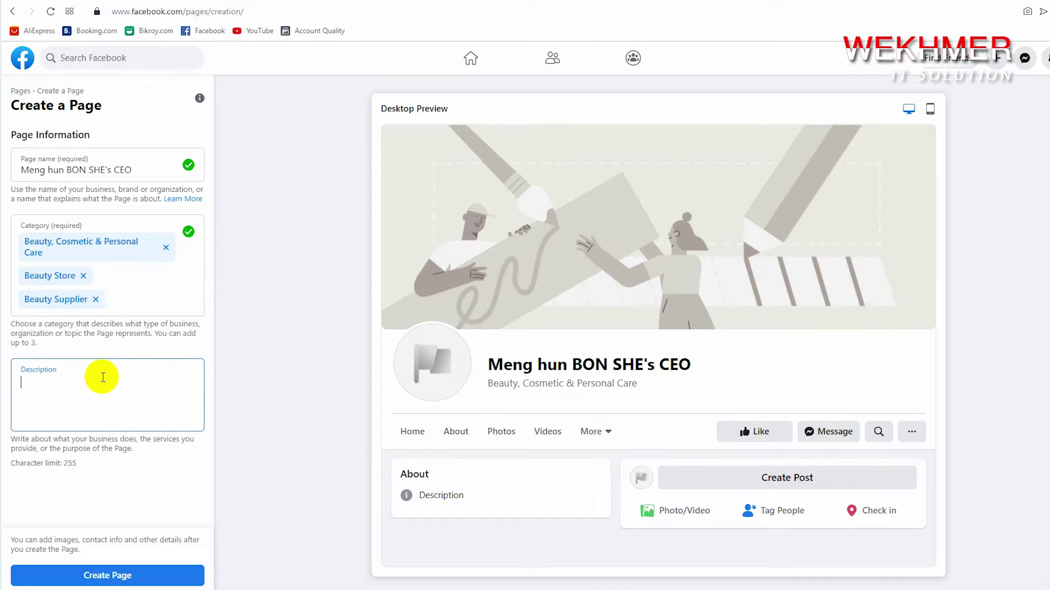
Type the Khmer welcome text in Description and paste the Page name at its end
text(ស)
text(ូមស្វាគមន៍មកកាន់ទំព័រ)
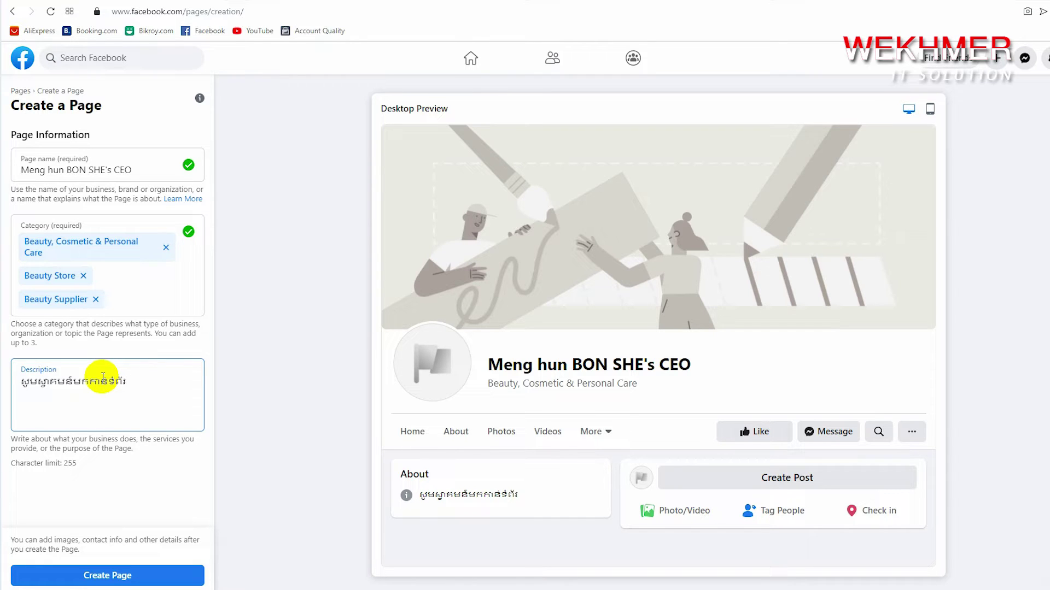
text(ូវការ)
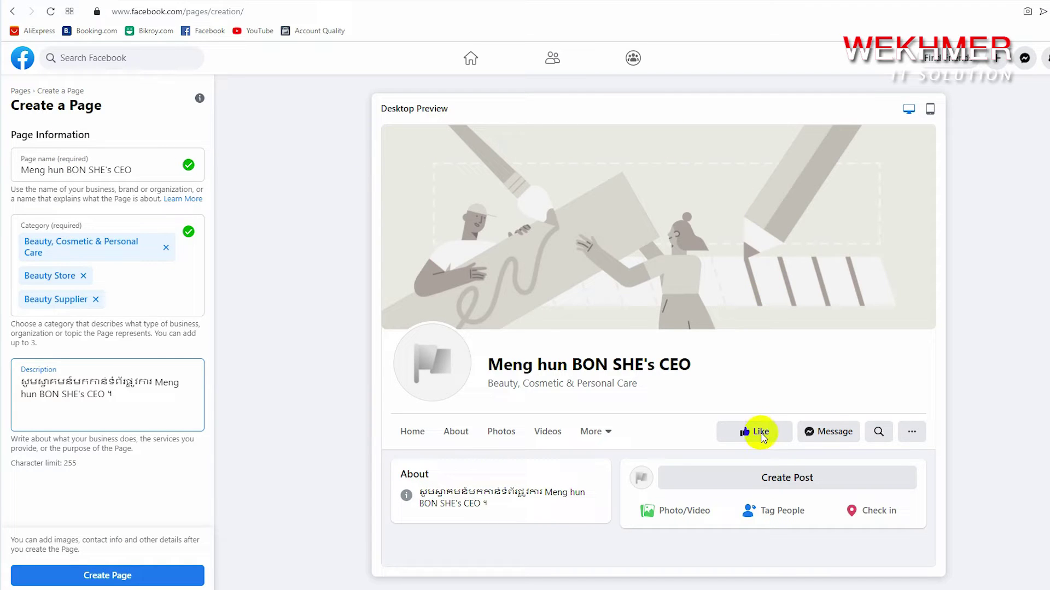
Create the Page and scroll down to the photo options
click(160, 580)
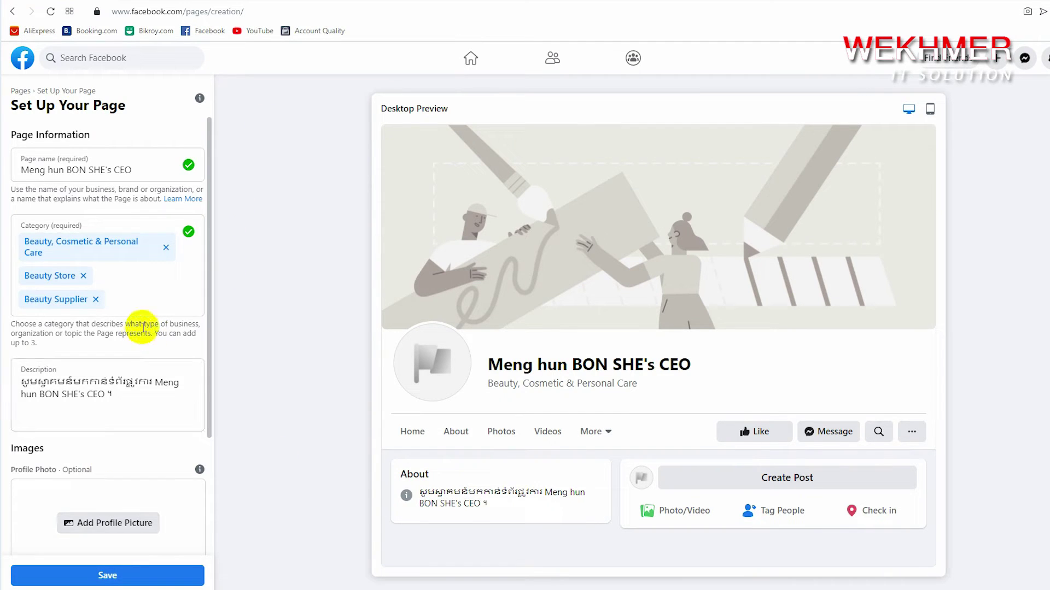
scroll(111, 292, down, 1)
scroll(111, 306, down, 2)
scroll(148, 349, down, 1)
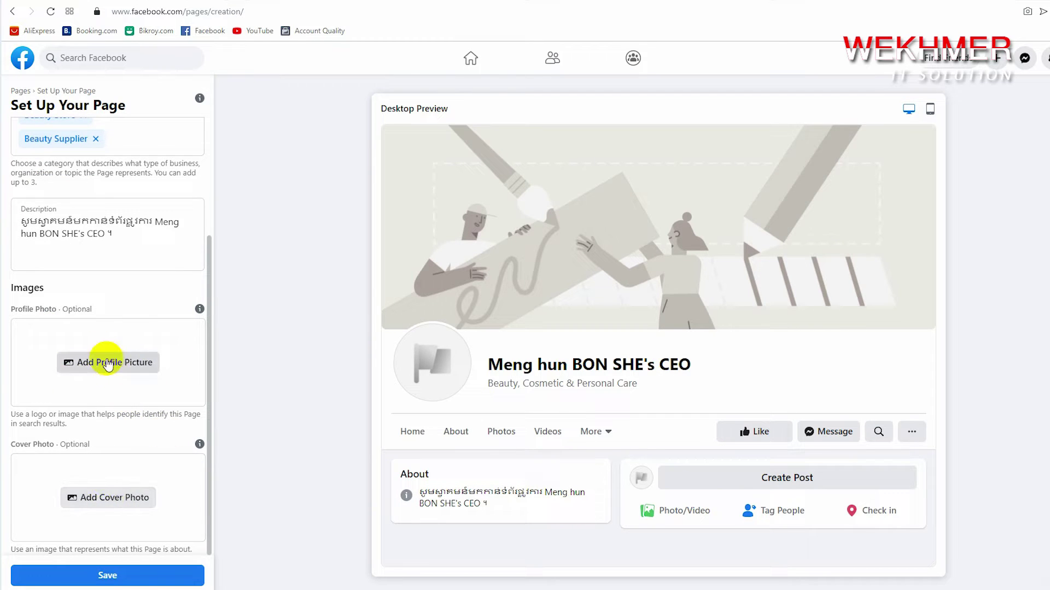
click(138, 365)
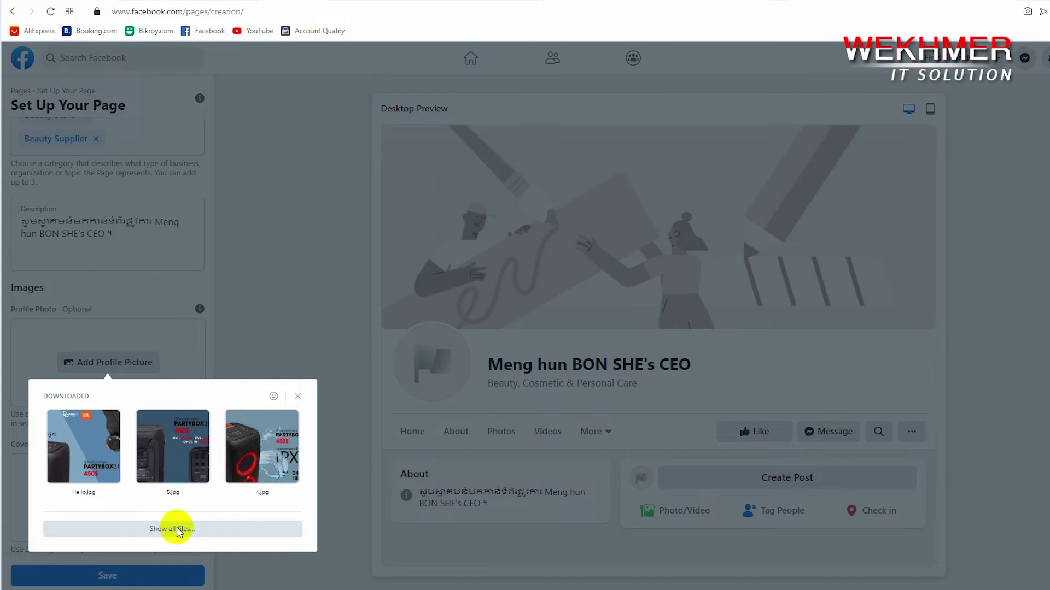
click(176, 528)
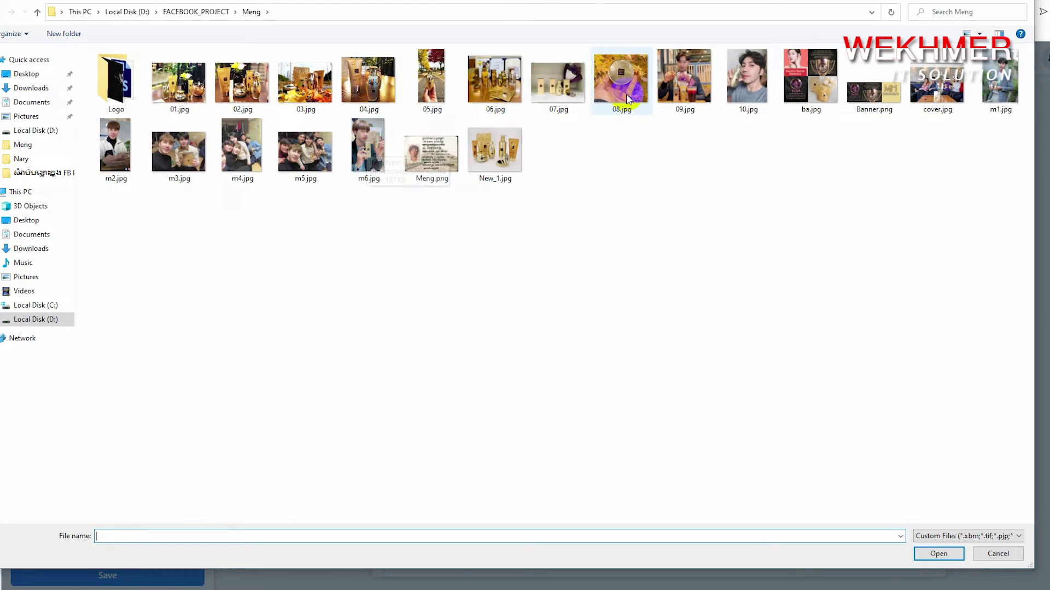
double_click(747, 86)
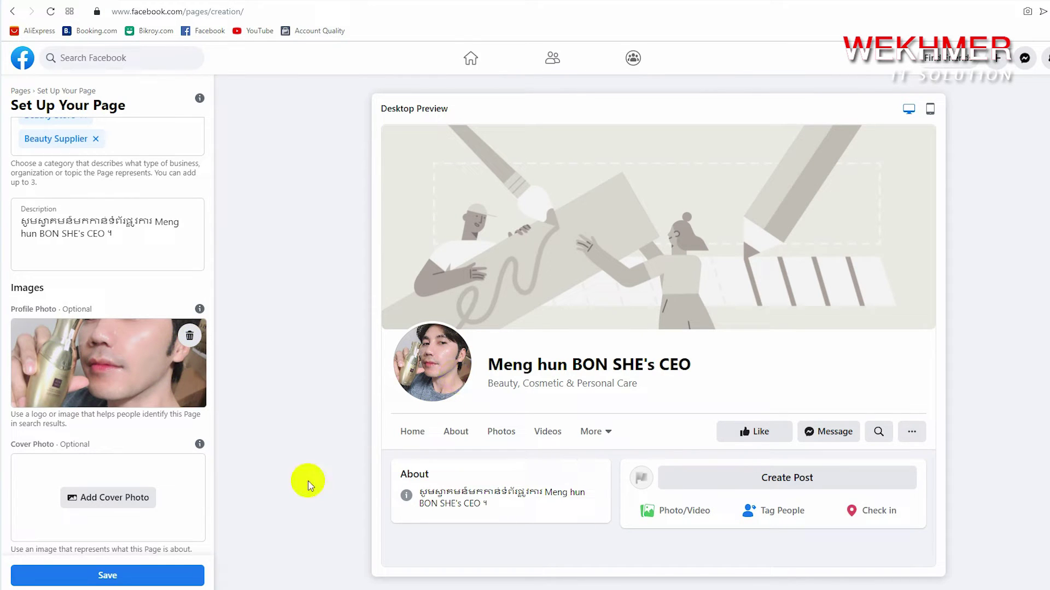
click(112, 500)
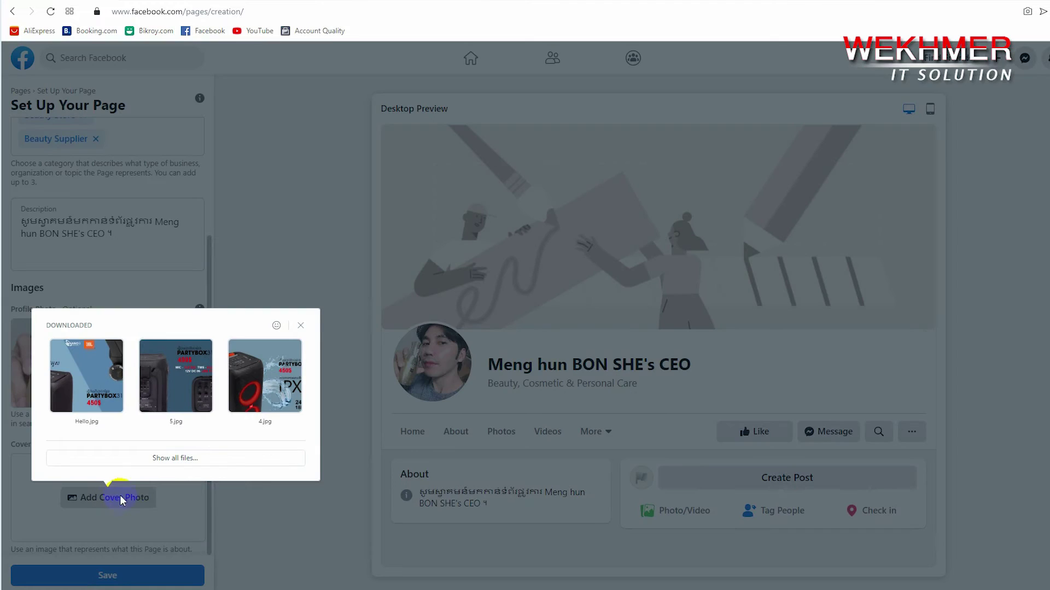
Use 07.jpg as the cover photo, nudge its framing down slightly, and save the Page
click(155, 458)
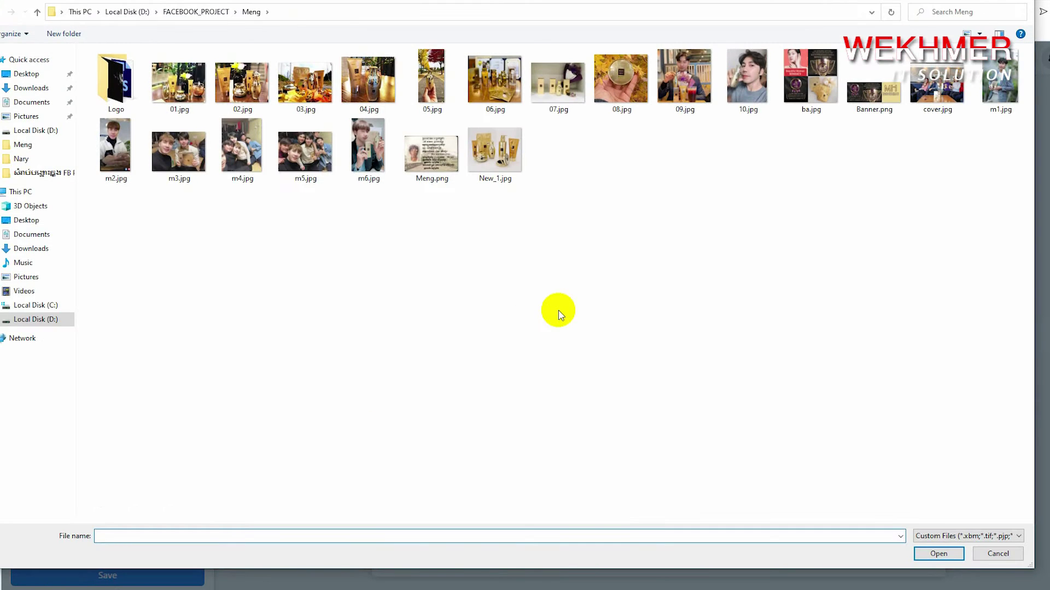
click(559, 91)
double_click(558, 90)
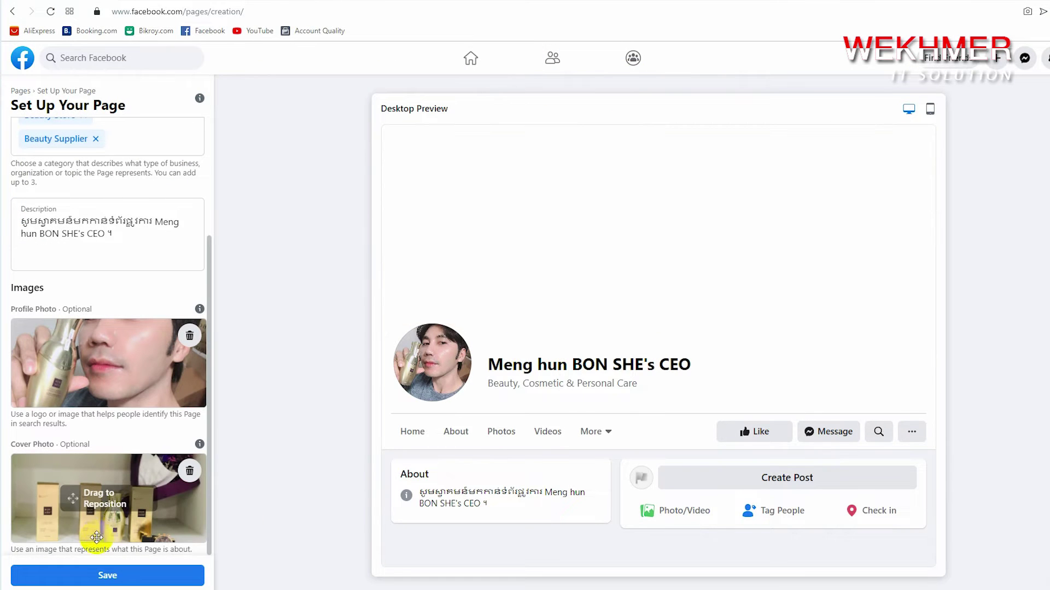
drag(149, 522, 149, 507)
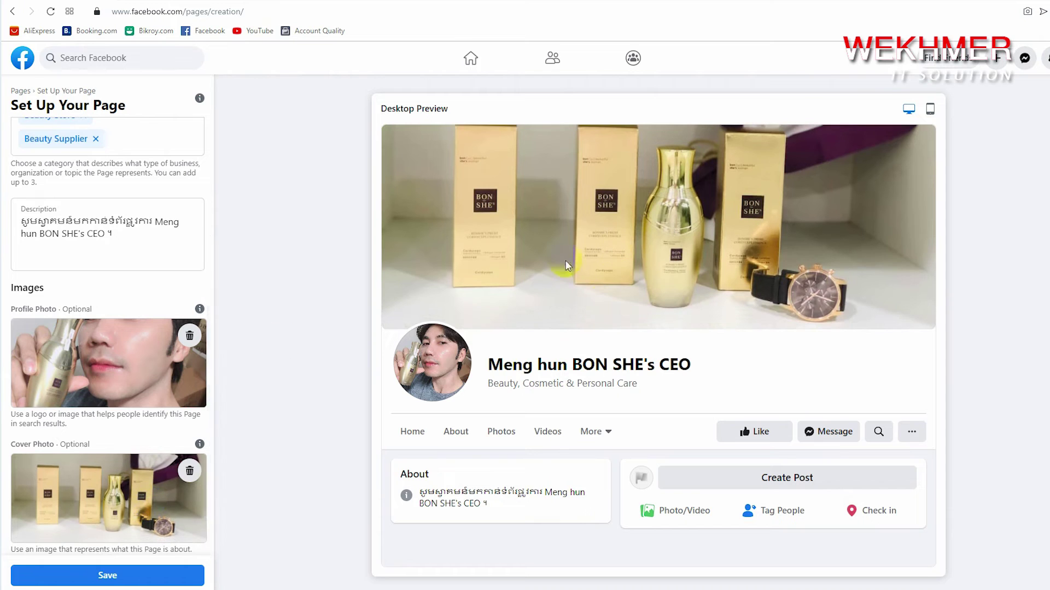
drag(154, 477, 156, 482)
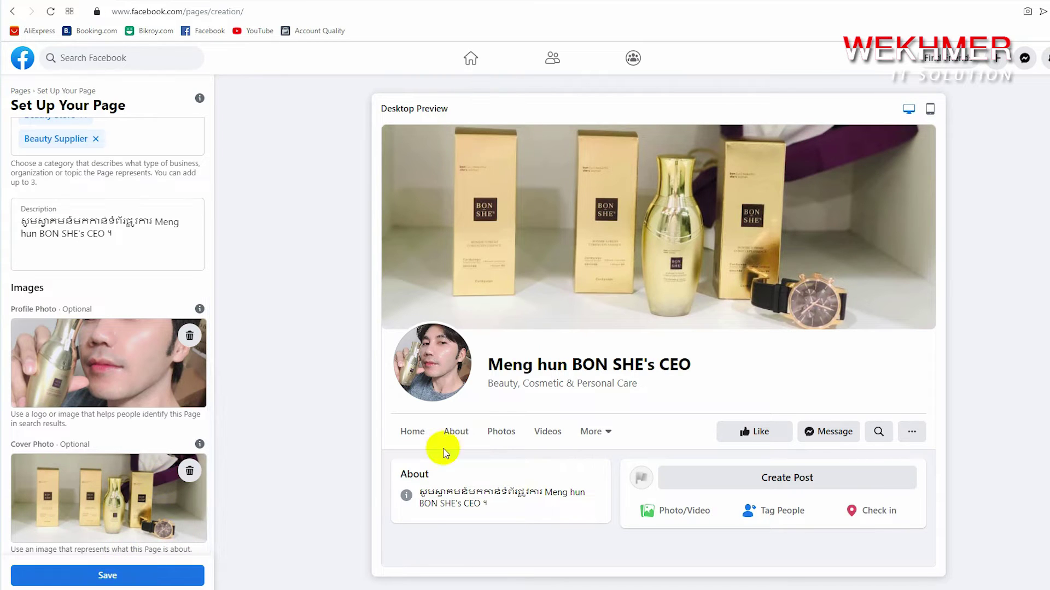
click(183, 580)
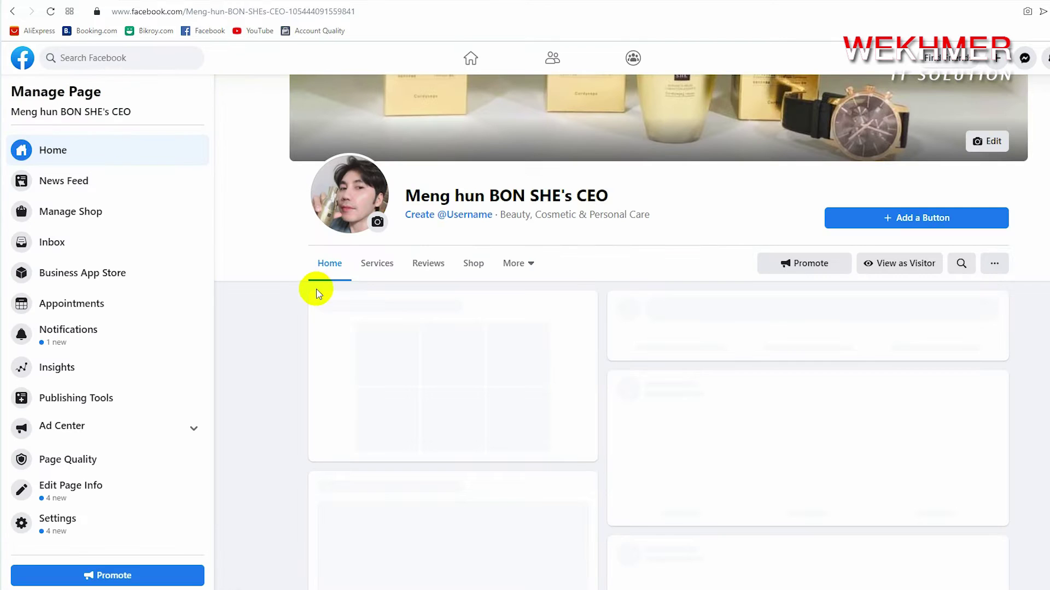
Scroll through the saved Page's home to view its cover, profile photo and setup checklist
scroll(598, 321, up, 3)
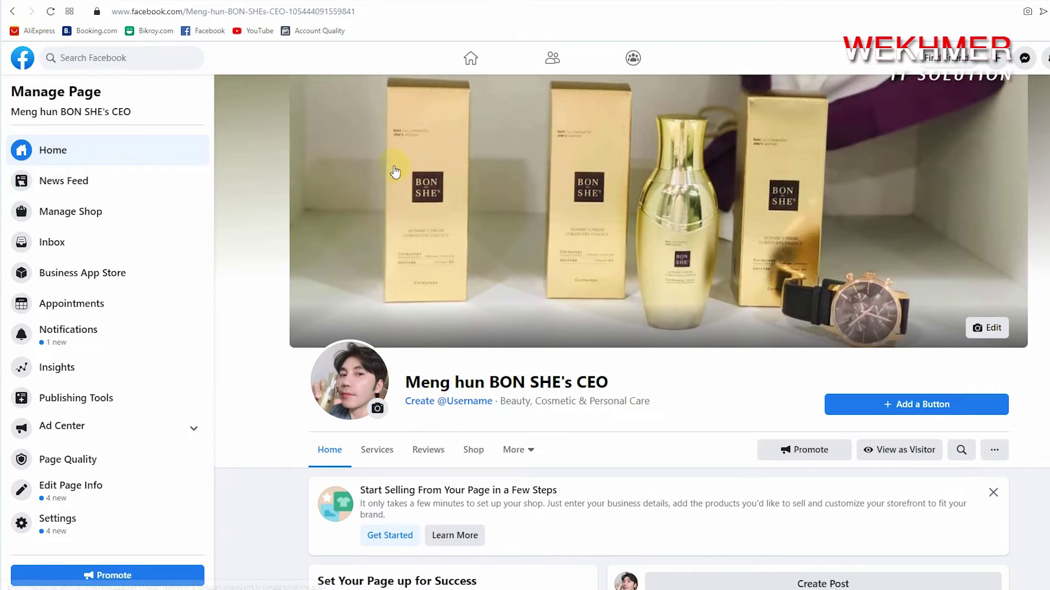
scroll(989, 454, down, 2)
scroll(993, 463, down, 1)
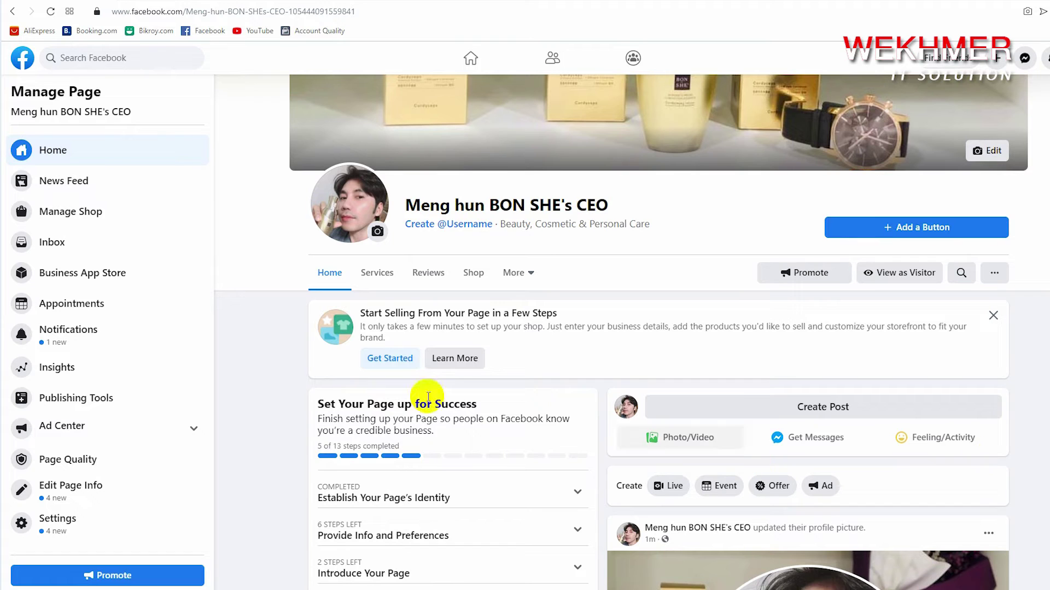
scroll(388, 460, up, 1)
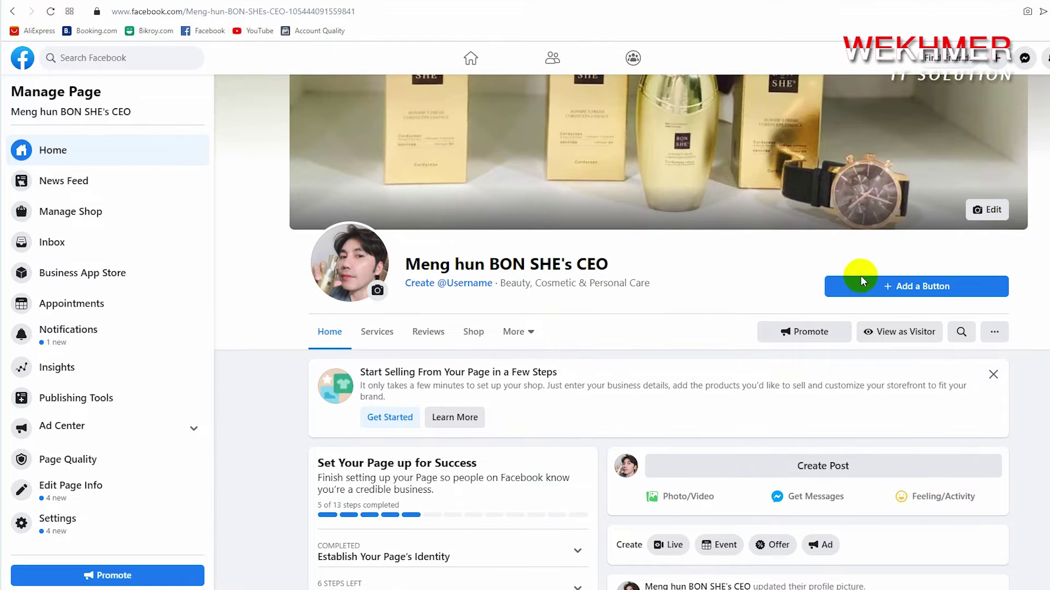
Add a Send Message action button to the Page
click(911, 290)
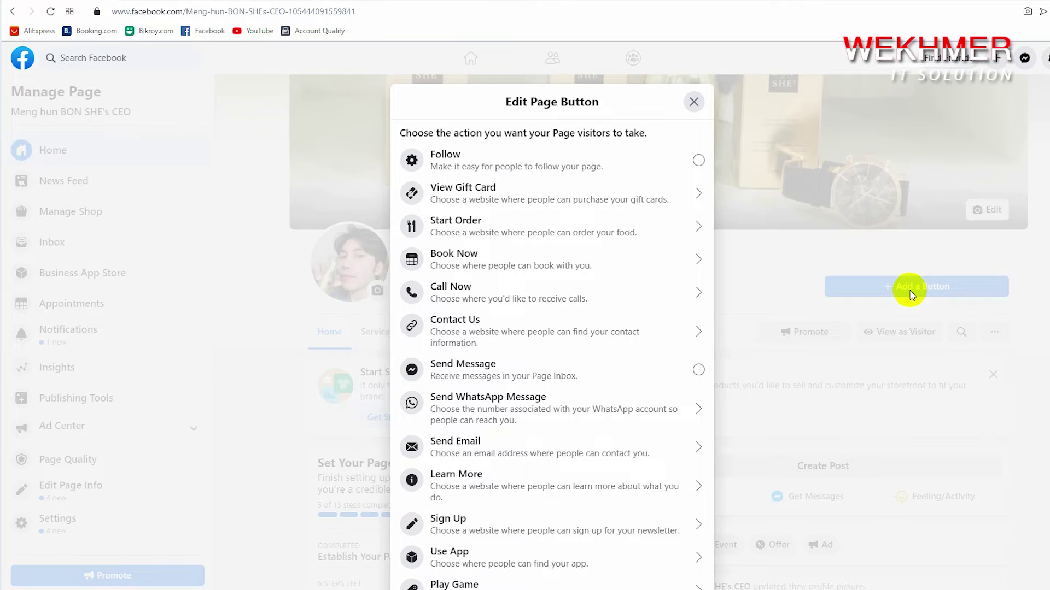
click(700, 372)
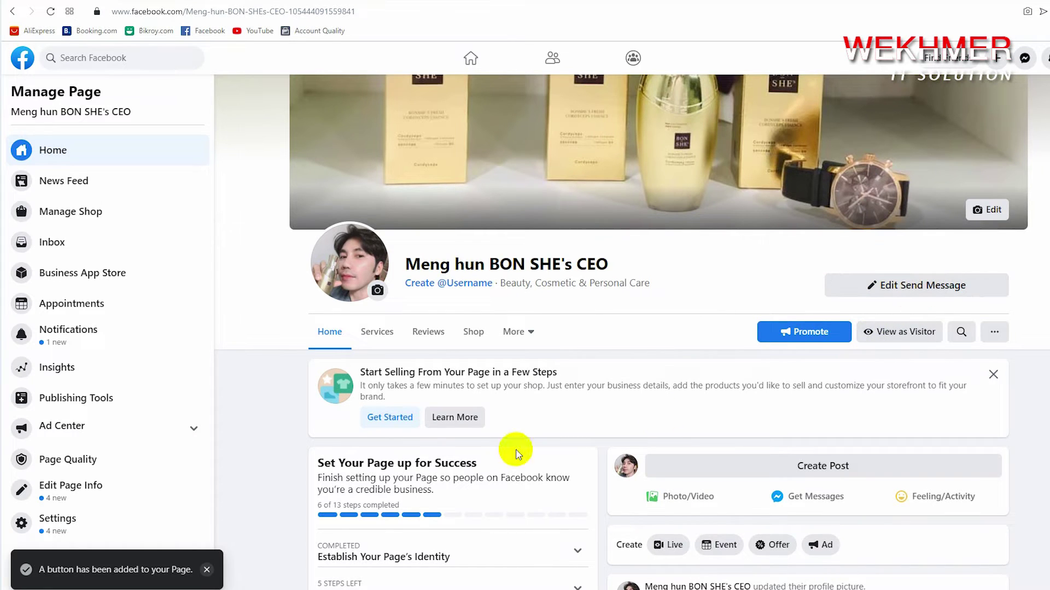
click(423, 284)
Enter an available 14-character username combining the owner and brand names, and create it
click(461, 361)
text(bonshe)
key(BackSpace)
key(BackSpace)
key(BackSpace)
key(BackSpace)
key(BackSpace)
key(BackSpace)
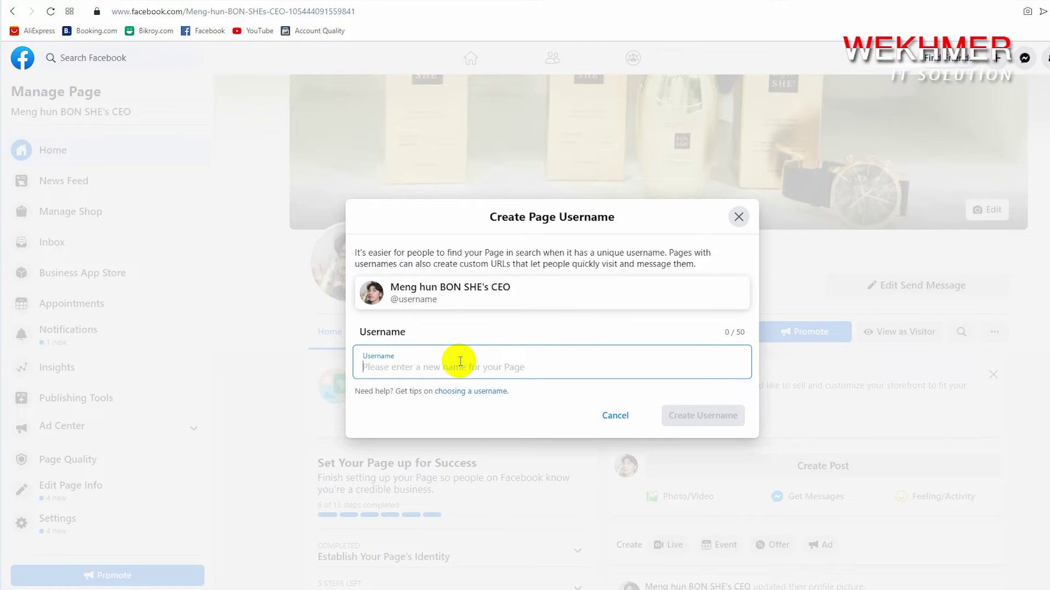
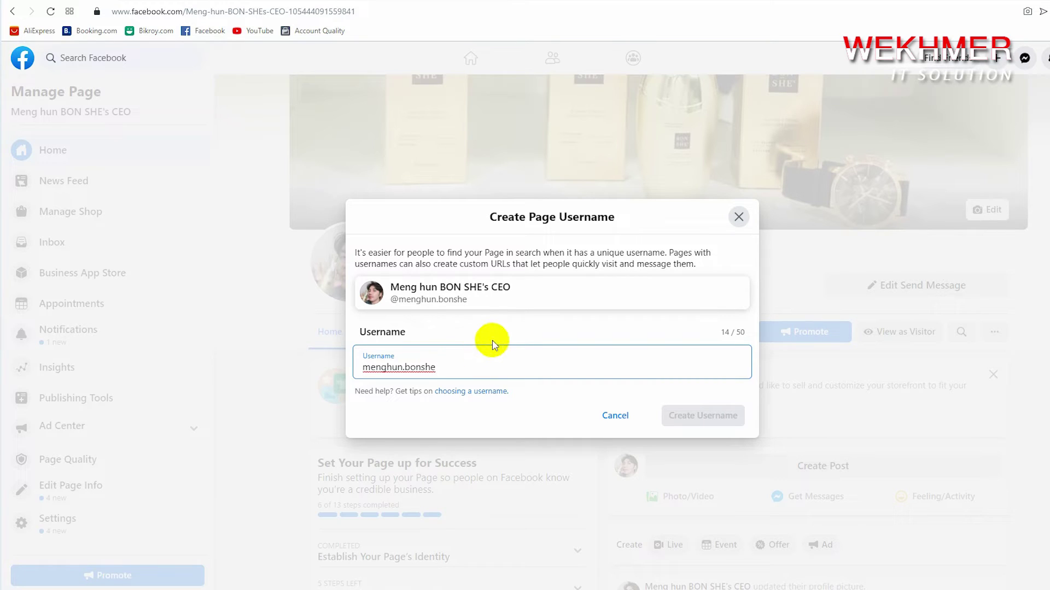
drag(466, 367, 337, 375)
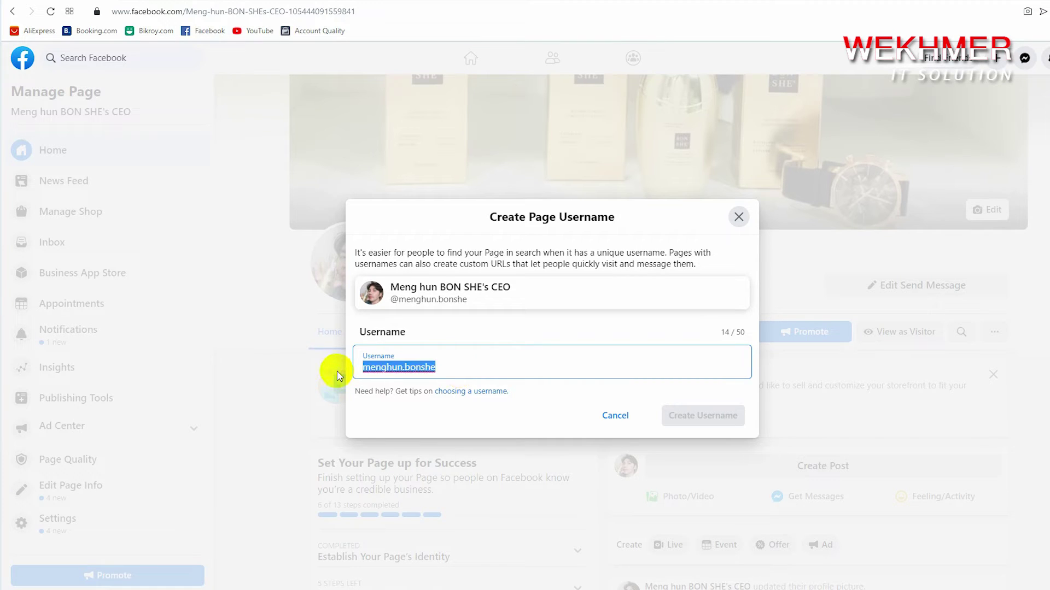
click(569, 330)
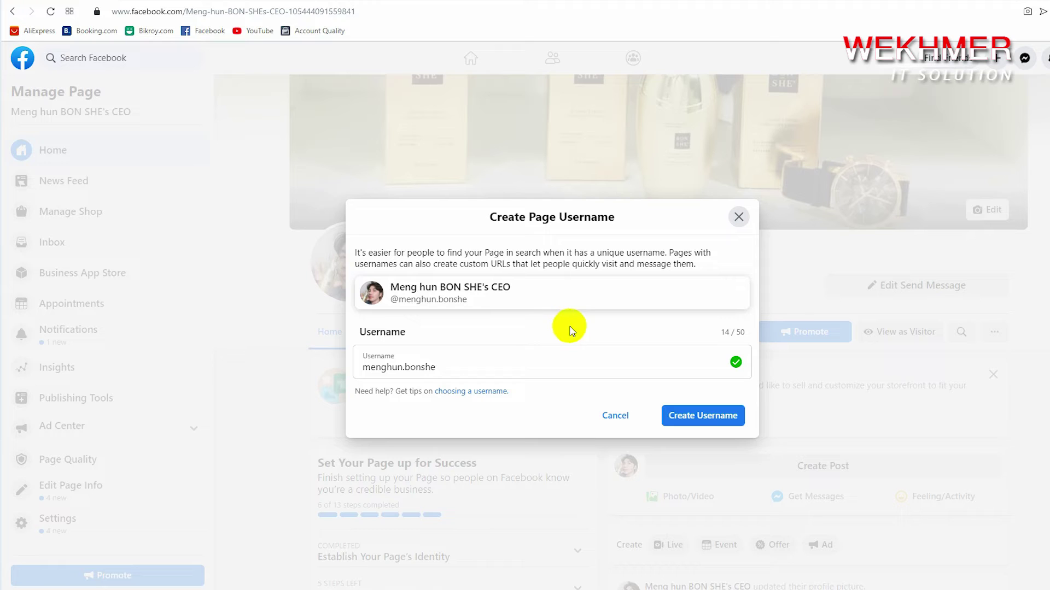
click(692, 422)
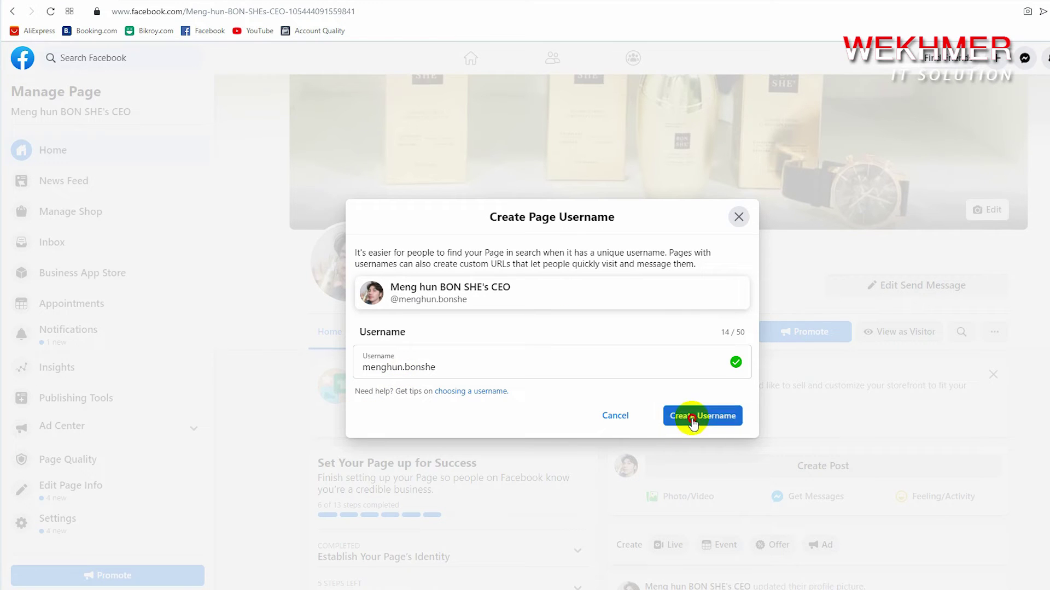